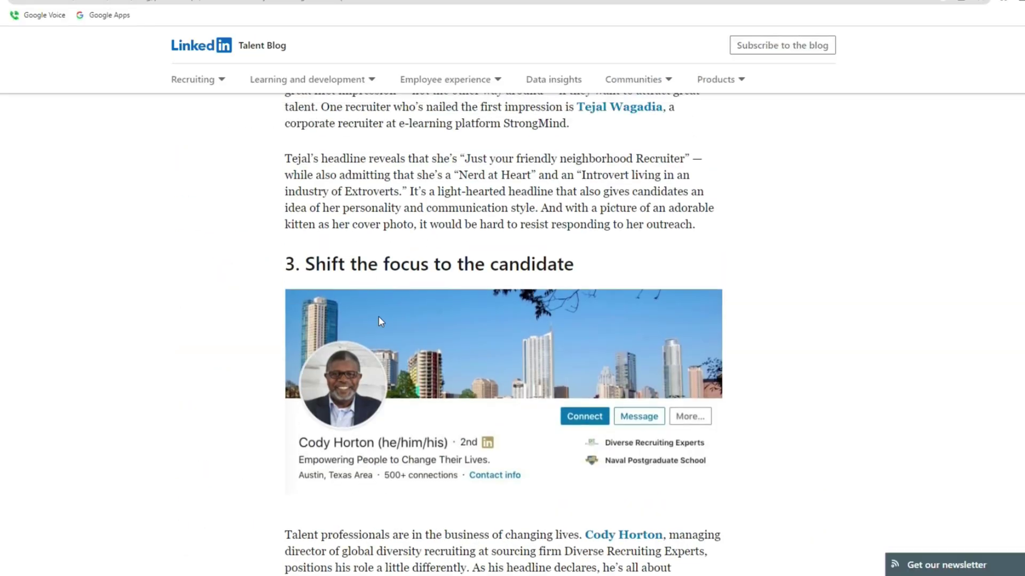
# Read on through the LinkedIn Talent Blog article to tip 4, on connecting employer and corporate brands
pyautogui.scroll(-5, 331, 432)
pyautogui.scroll(-6, 338, 424)
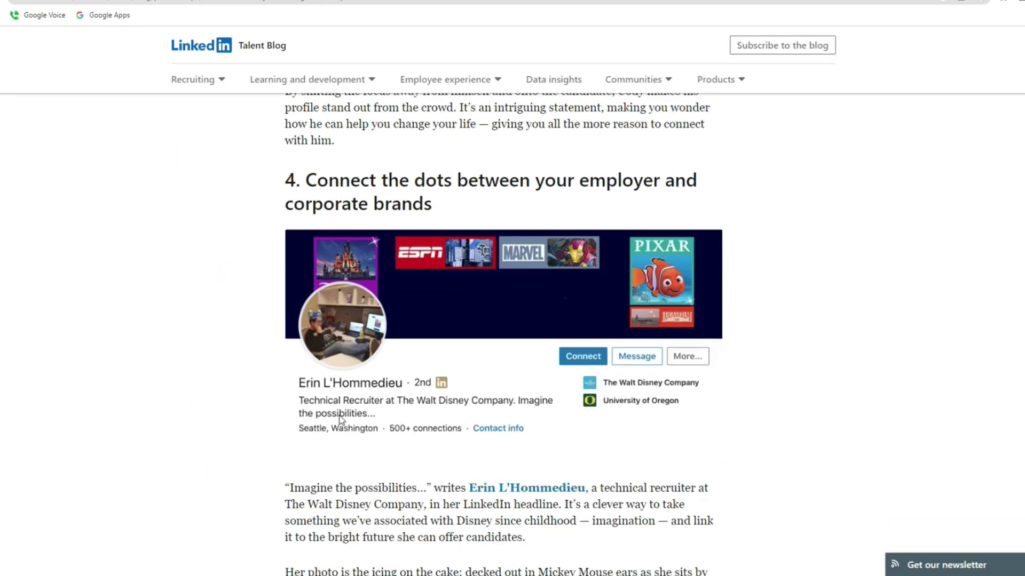
pyautogui.scroll(1, 339, 422)
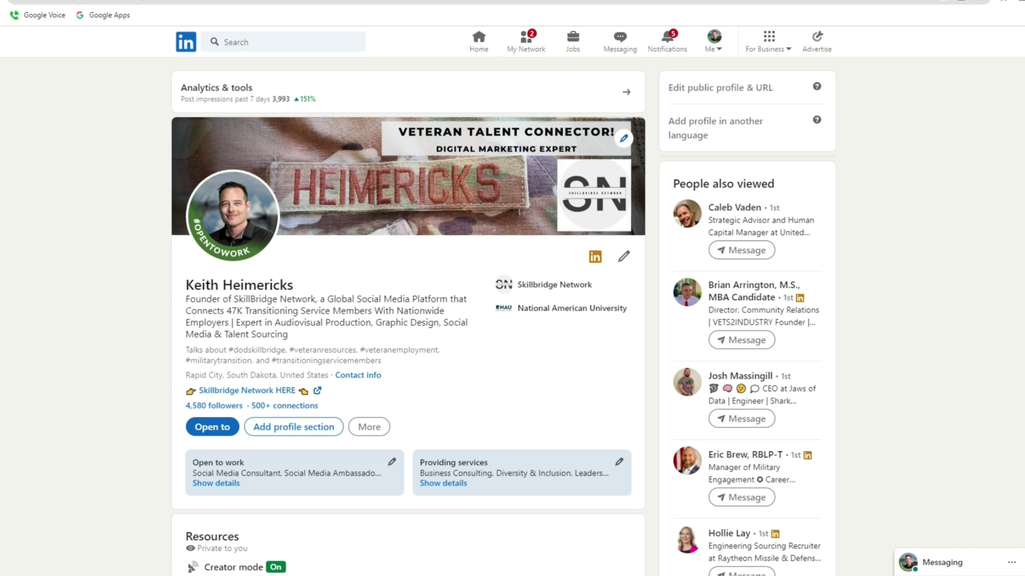
# Examine the LinkedIn profile headline part by part: founder role, platform description, who it connects, and areas of expertise
pyautogui.moveTo(186, 299); pyautogui.dragTo(293, 305)
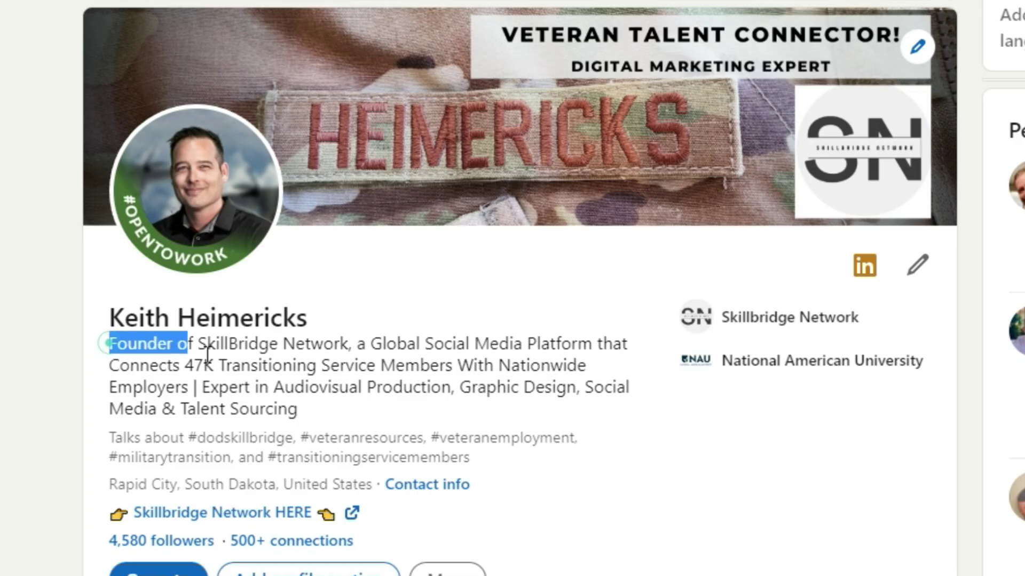
pyautogui.moveTo(308, 353); pyautogui.dragTo(617, 359)
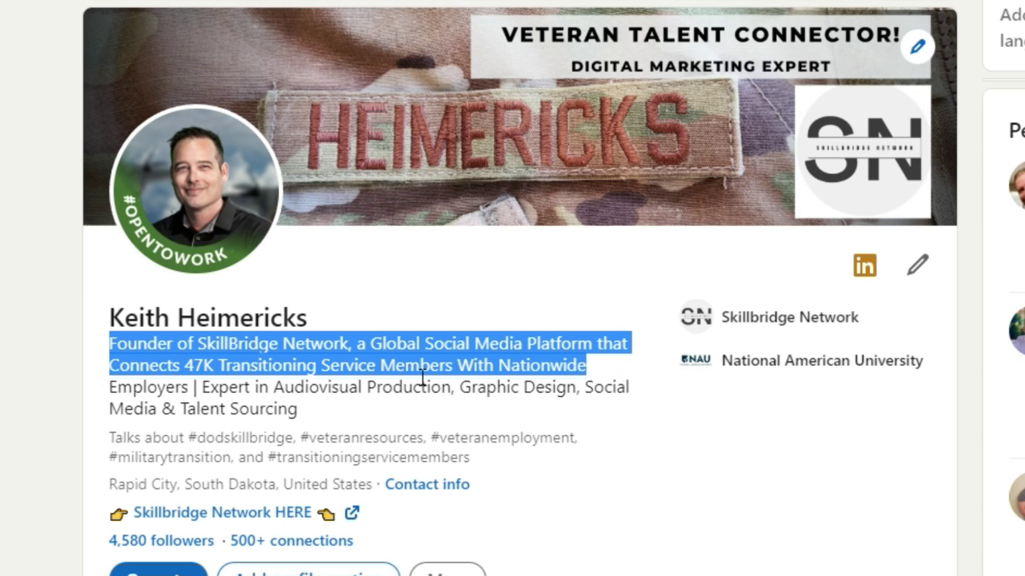
pyautogui.click(203, 389)
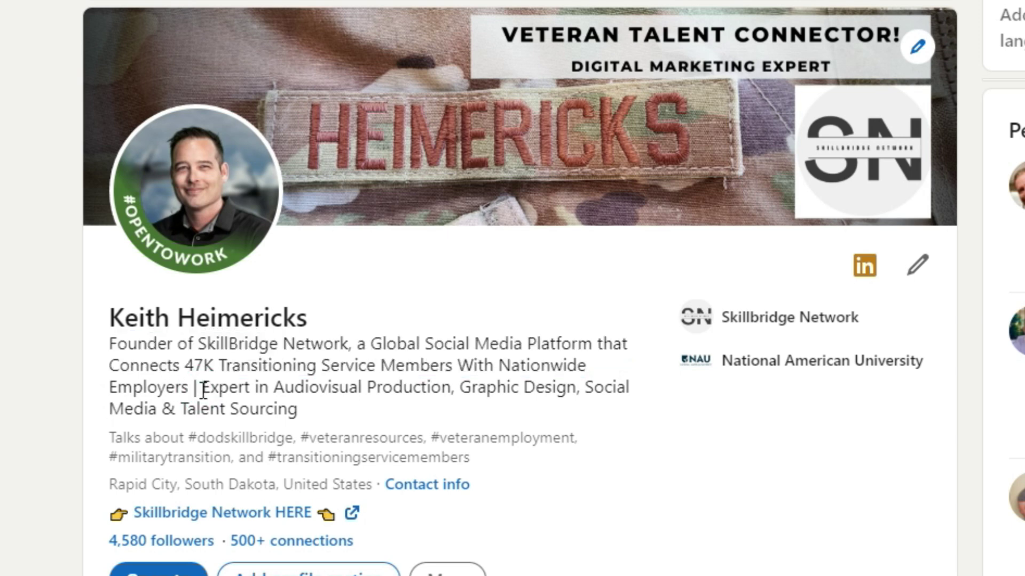
pyautogui.moveTo(201, 388); pyautogui.dragTo(585, 404)
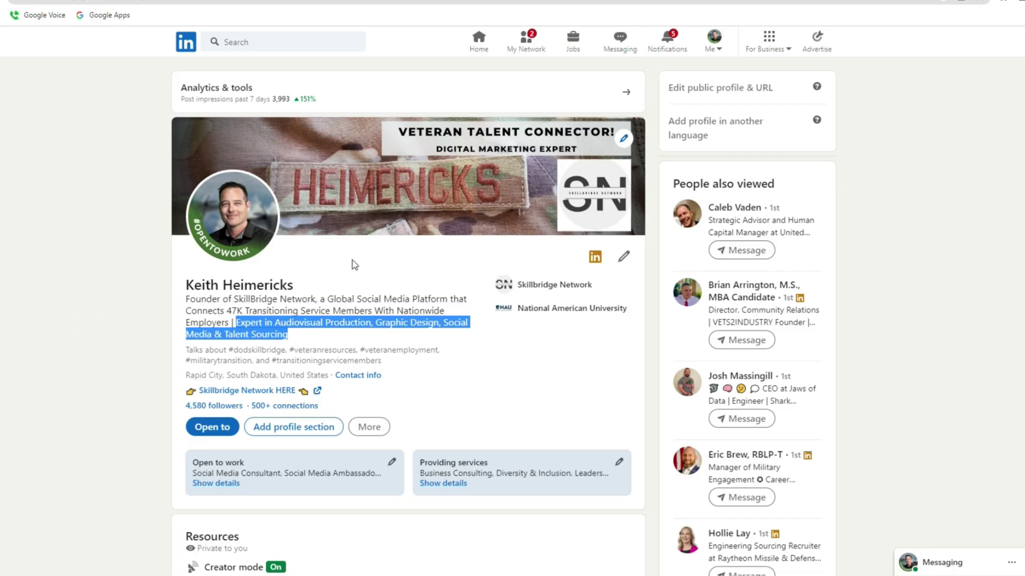
pyautogui.click(354, 265)
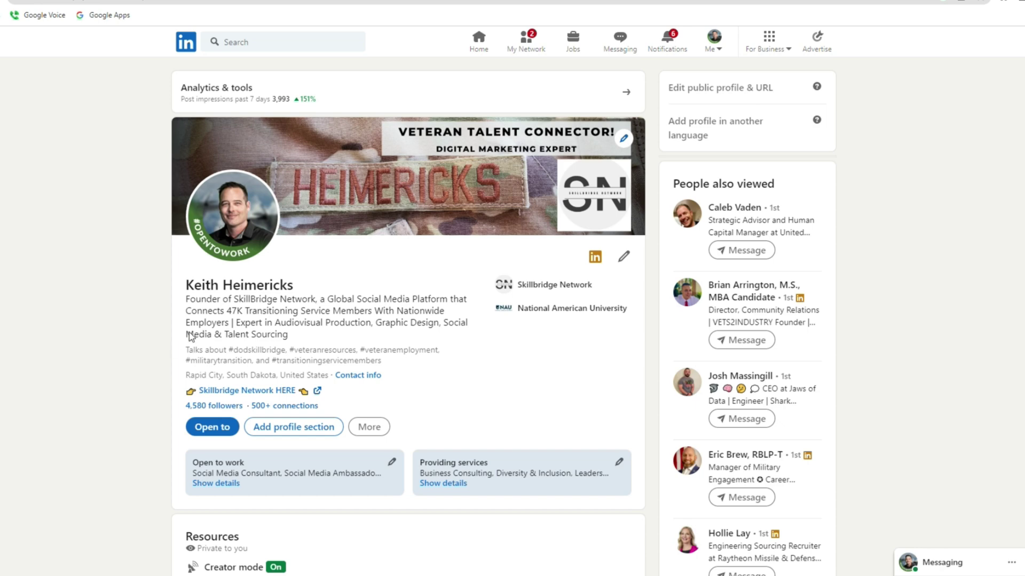
pyautogui.moveTo(186, 302); pyautogui.dragTo(318, 303)
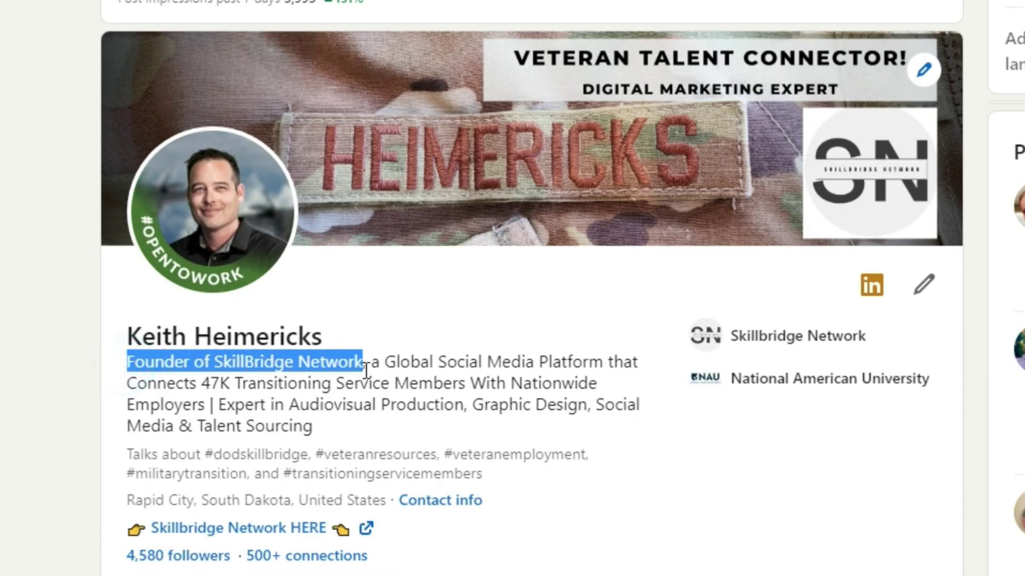
pyautogui.moveTo(367, 364); pyautogui.dragTo(640, 368)
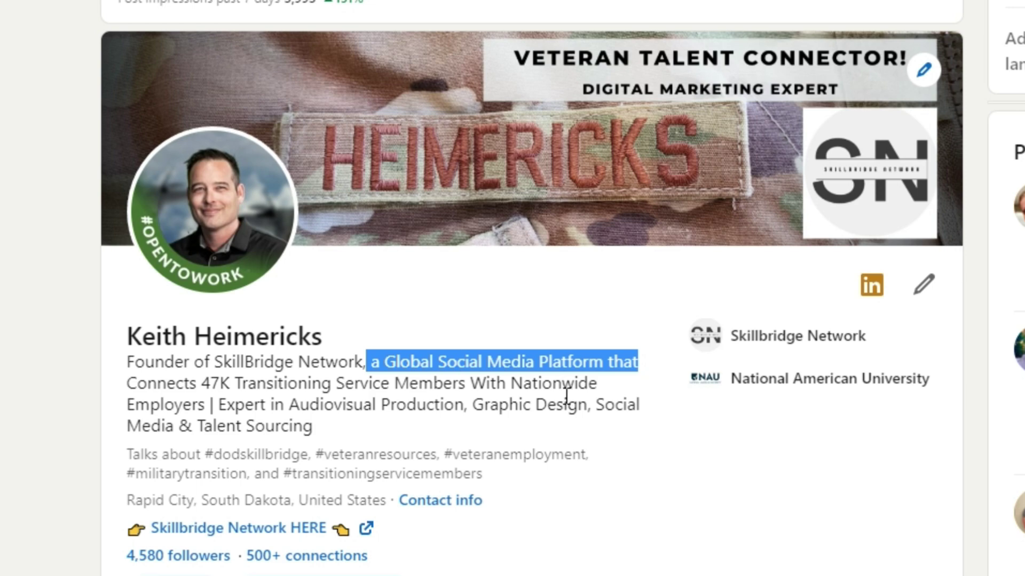
pyautogui.moveTo(126, 383); pyautogui.dragTo(318, 405)
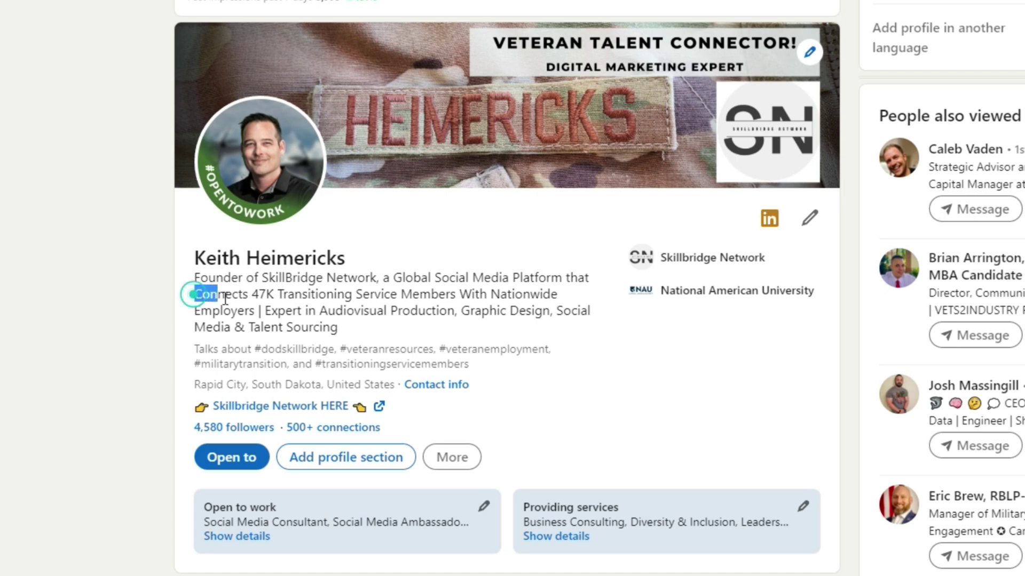
pyautogui.moveTo(344, 319); pyautogui.dragTo(340, 321)
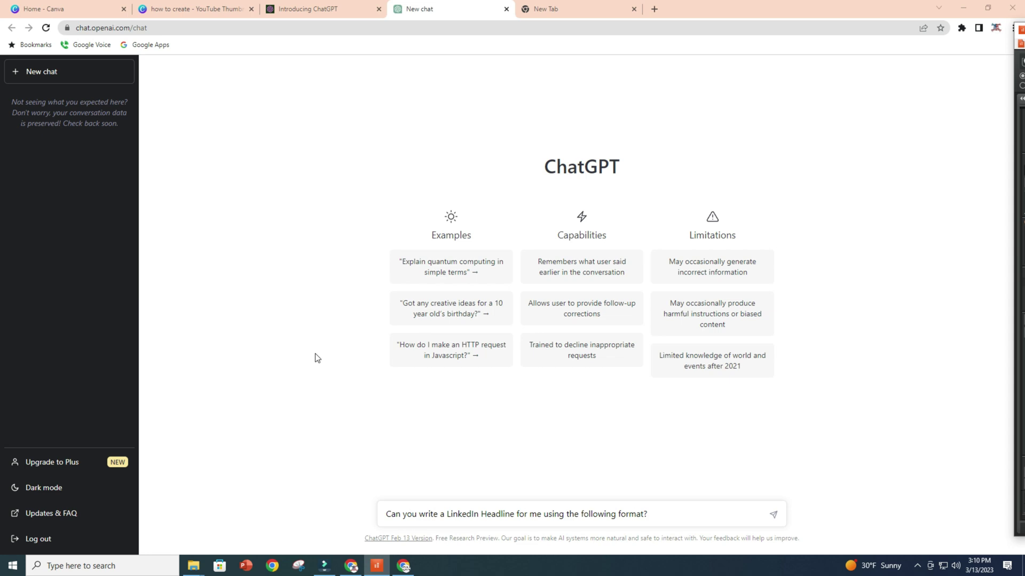
# Append the headline format, split by |, to the prompt: title, certifications (if any), #1 to #3 things you are good at, short sentence about your offer
pyautogui.hotkey('ctrl', 'a')
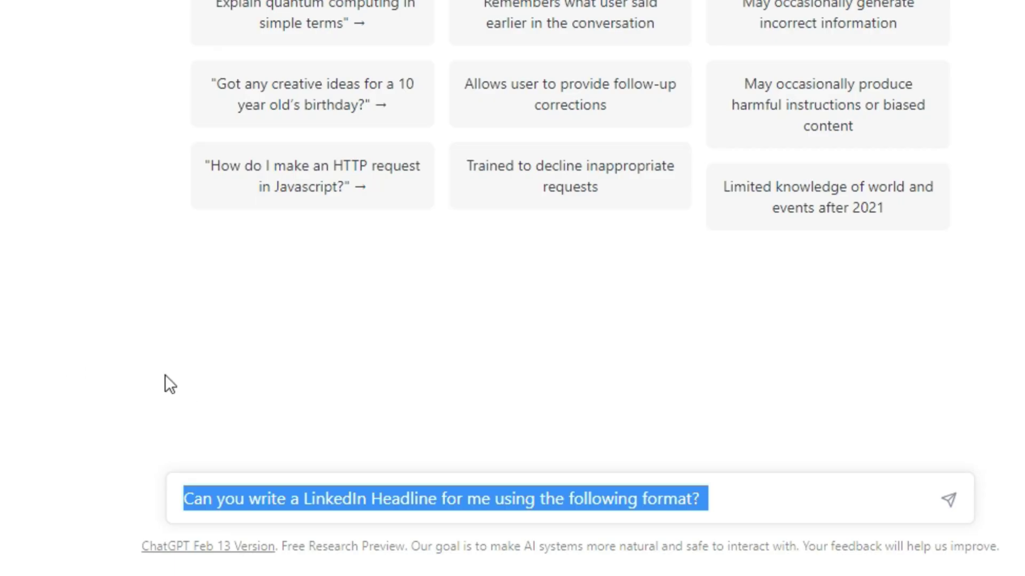
pyautogui.click(742, 496)
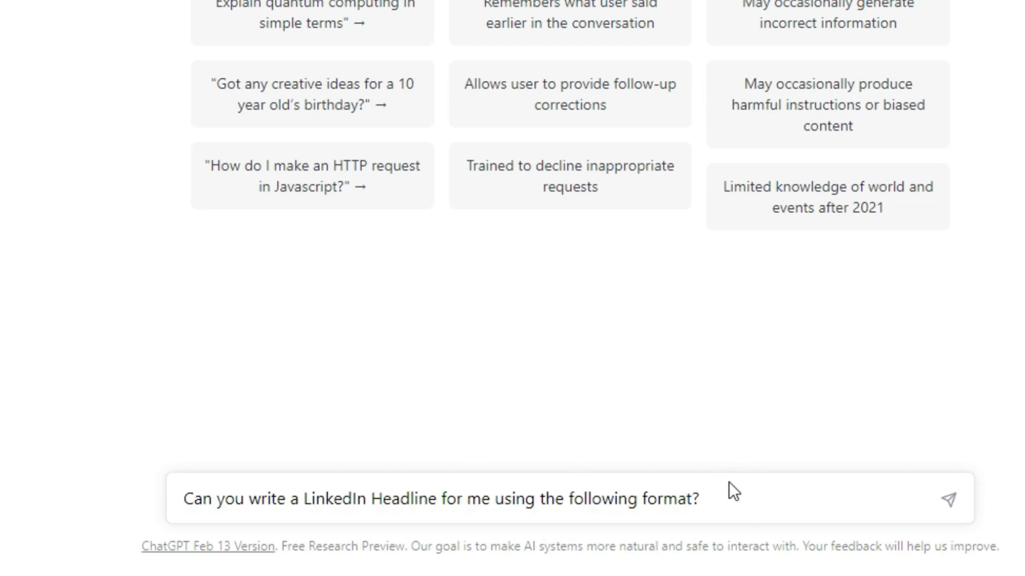
pyautogui.write('Your Title | Your Certifications (if you have any) | #1 Thing you are really good at | #2 Thing | #3 Thing | A short sentence about what you offer')
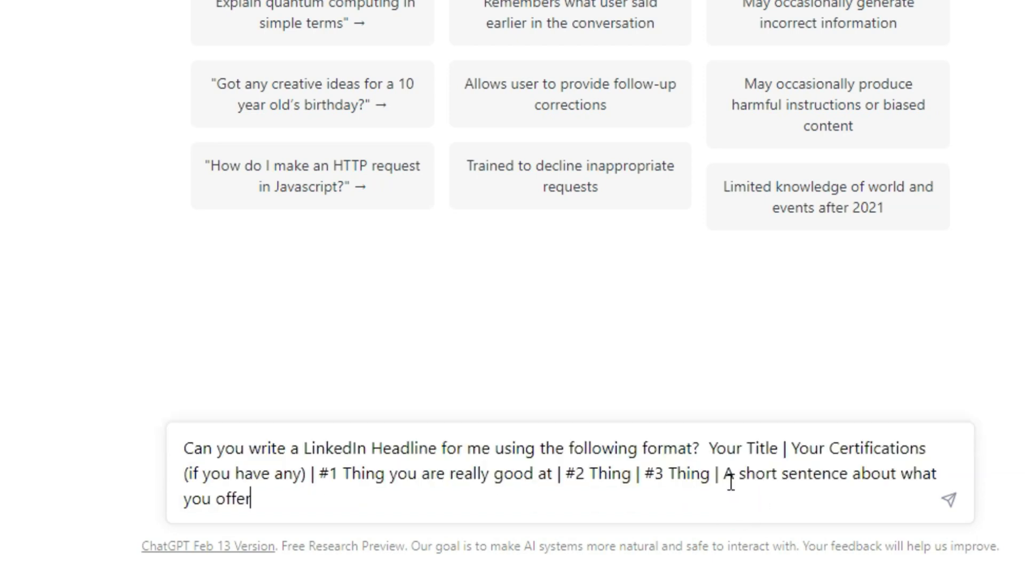
# Review the format parts in the prompt one by one: title, certifications, the three strengths and the short sentence about the offer
pyautogui.moveTo(778, 449); pyautogui.dragTo(708, 450)
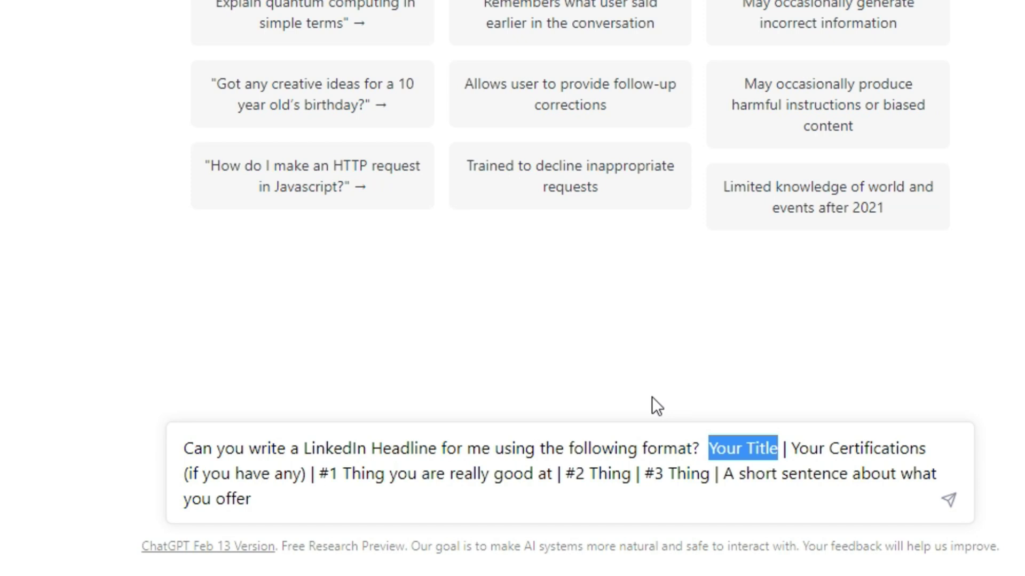
pyautogui.moveTo(792, 448); pyautogui.dragTo(927, 448)
pyautogui.click(182, 475)
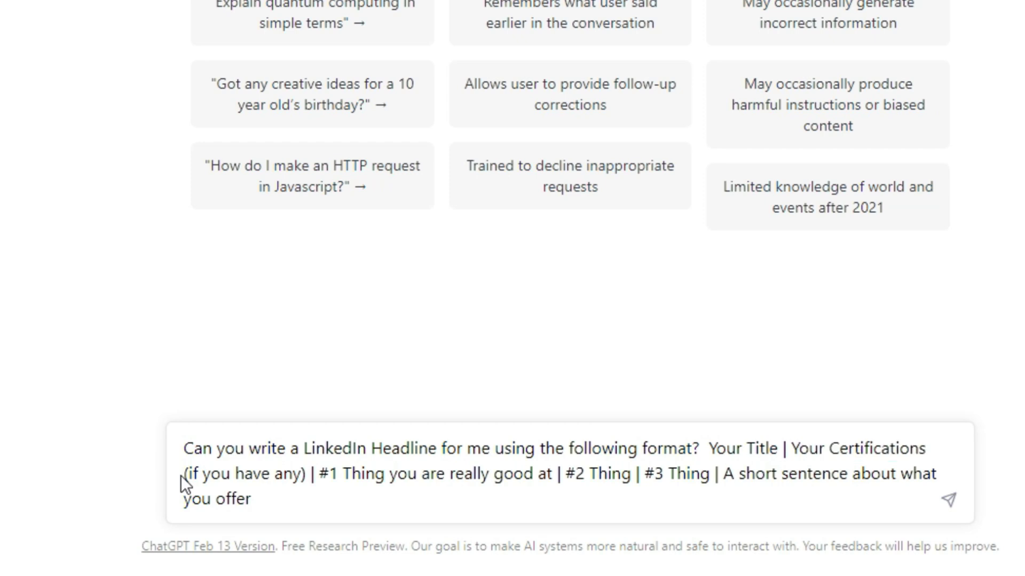
pyautogui.moveTo(312, 474); pyautogui.dragTo(708, 478)
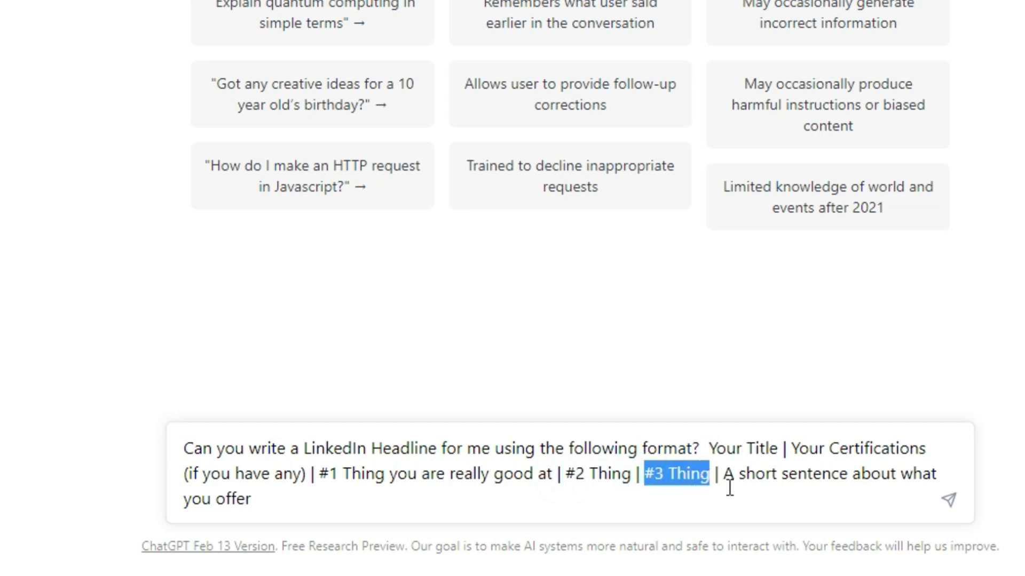
pyautogui.moveTo(722, 476); pyautogui.dragTo(937, 475)
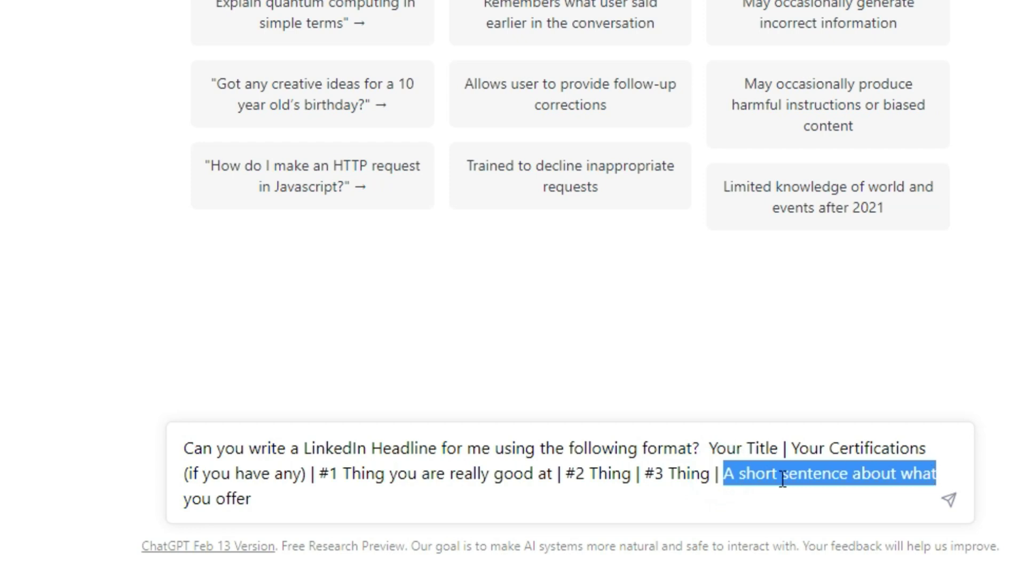
# End the format sentence with a period and add the note "Linked Headline char 220" to the prompt
pyautogui.click(256, 498)
pyautogui.write('.  Lin')
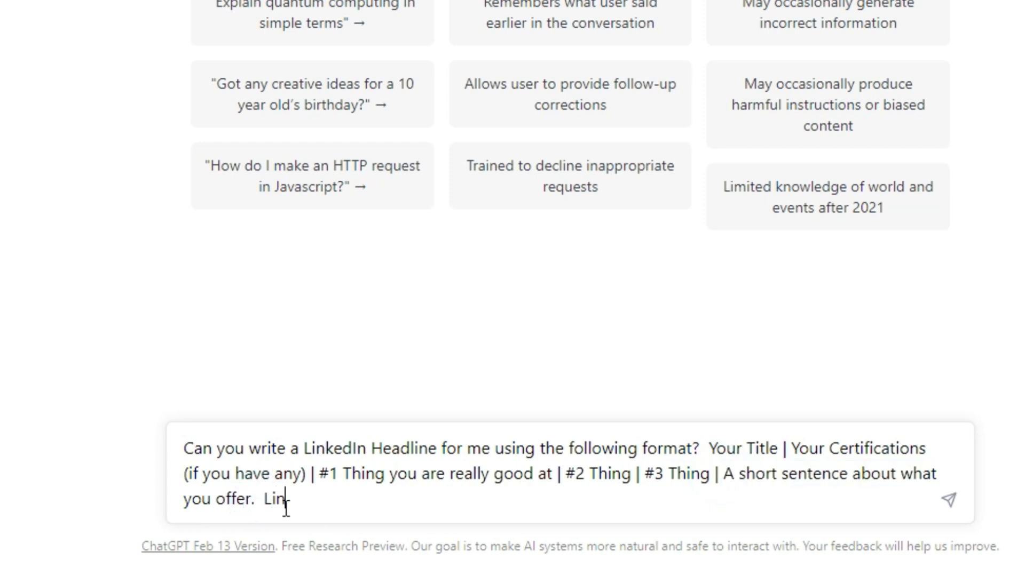
pyautogui.write('ked Headline ')
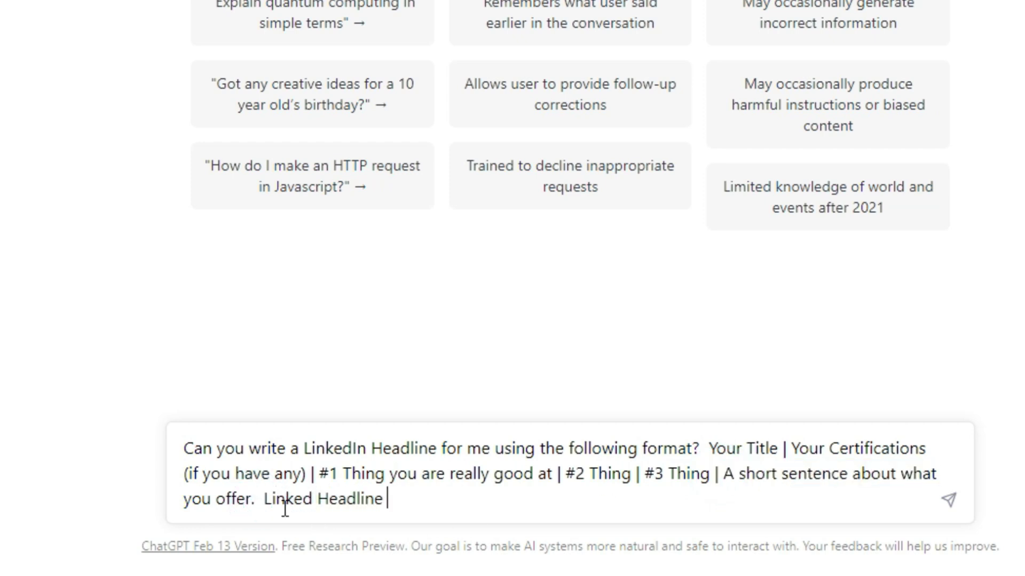
pyautogui.write('char 220')
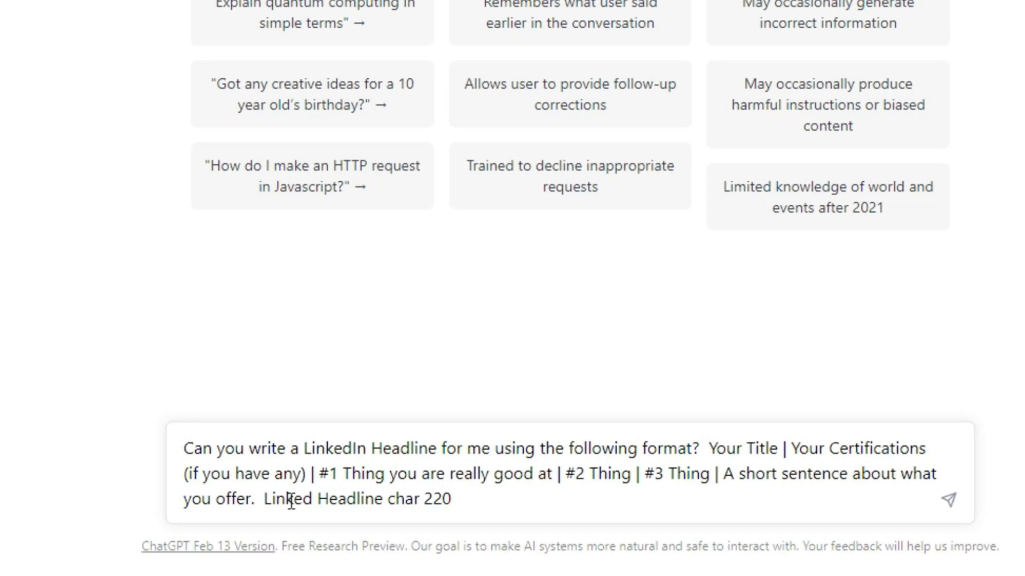
# Replace the note with a project manager/superintendent background: 25 person section, PMP certification, timelines, leading teams, delivering results; request the posted format and submit
pyautogui.moveTo(457, 502); pyautogui.dragTo(269, 502)
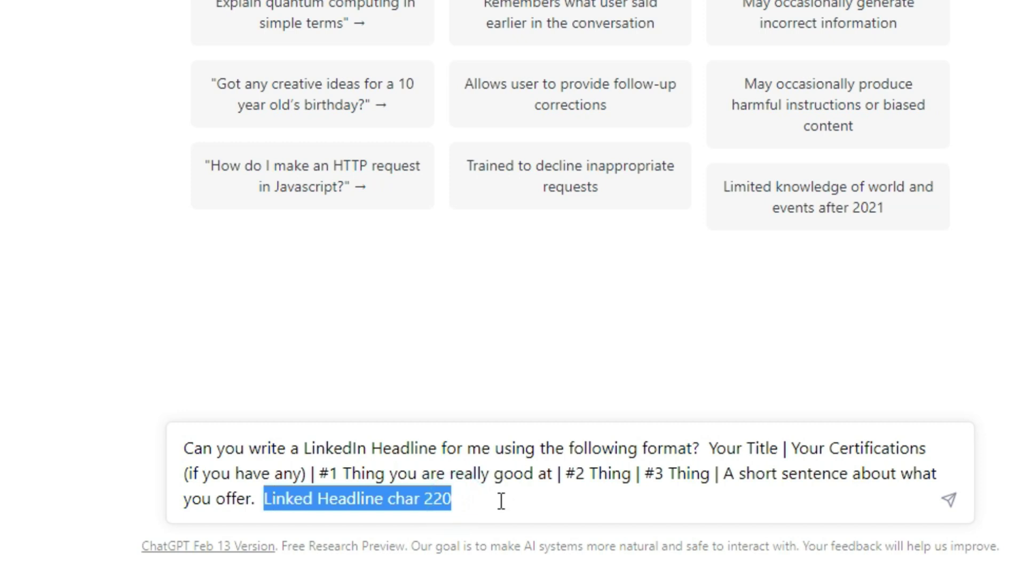
pyautogui.write('I an a project manager/superintendent for a 25 person section.  I have a PMP certification.  I am really good at project timelines, leading small to large teams, and delivering results.  I am here to help your company with project management needs.')
pyautogui.hotkey('ctrl', 'a')
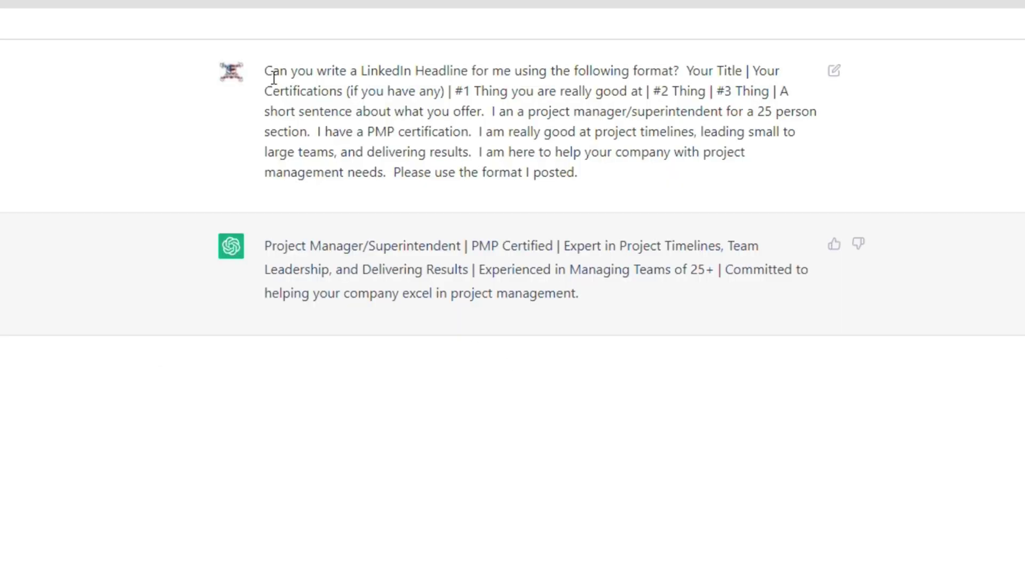
# Examine the submitted prompt and the LinkedIn headline that ChatGPT wrote in reply
pyautogui.moveTo(266, 75); pyautogui.dragTo(581, 169)
pyautogui.moveTo(587, 299); pyautogui.dragTo(272, 255)
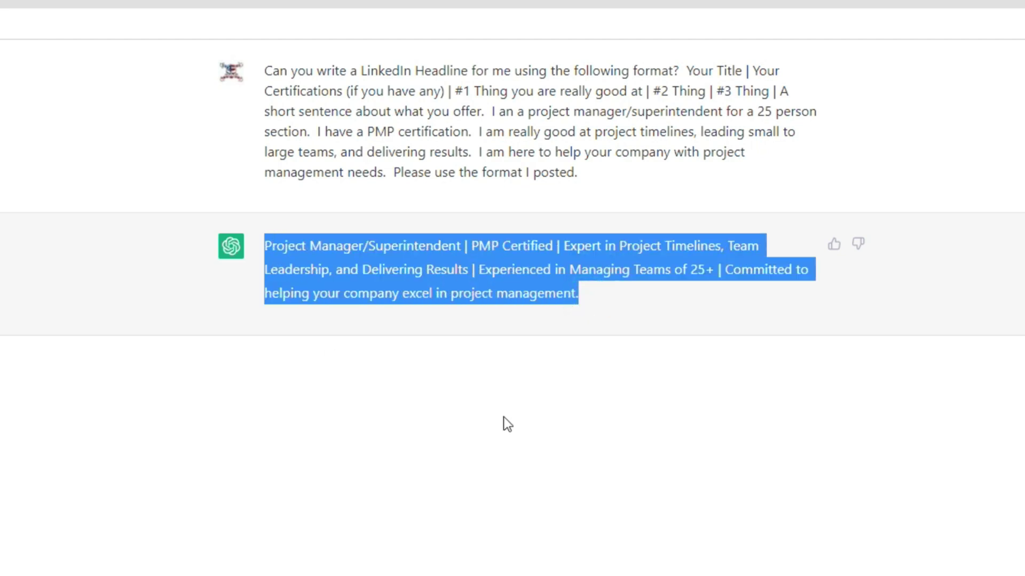
pyautogui.click(493, 393)
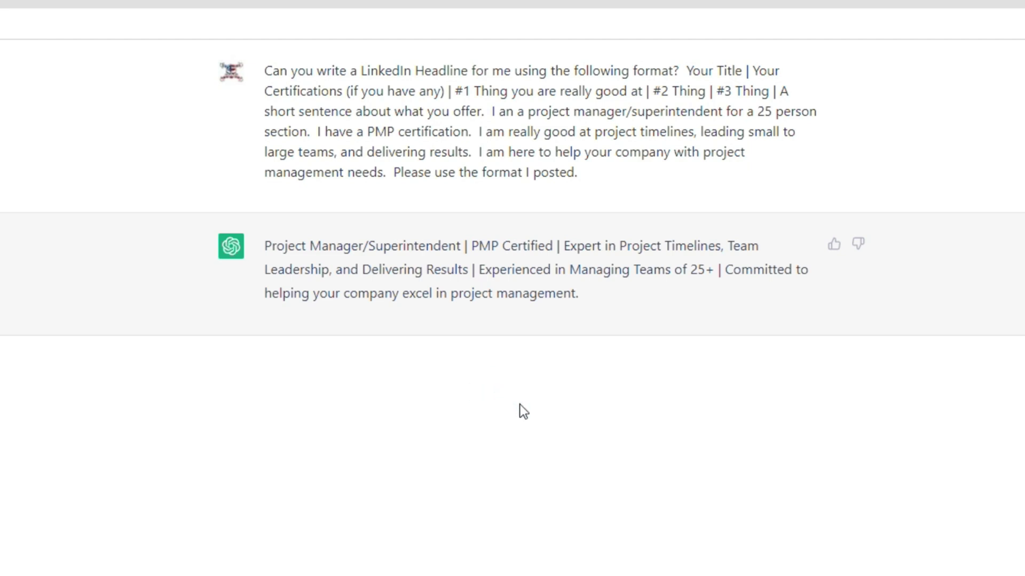
pyautogui.moveTo(594, 300); pyautogui.dragTo(264, 248)
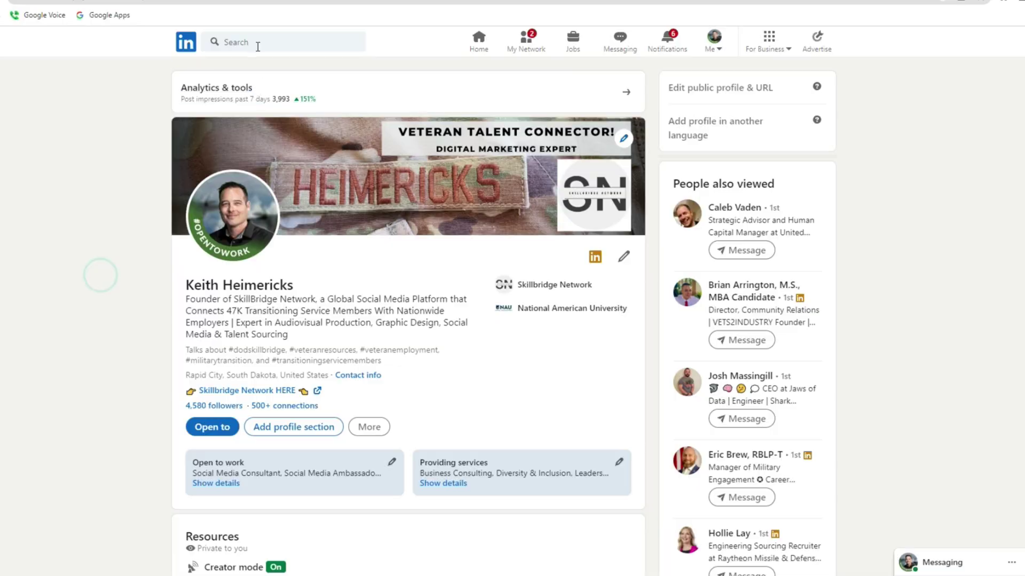
# In LinkedIn, open a connection's profile through the search and start a message to that person
pyautogui.click(256, 42)
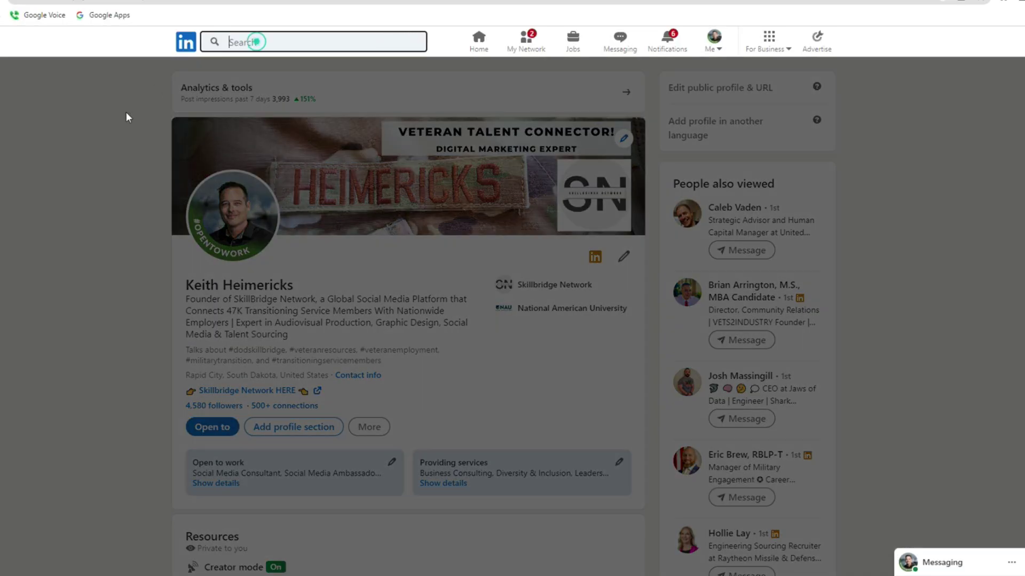
pyautogui.click(232, 98)
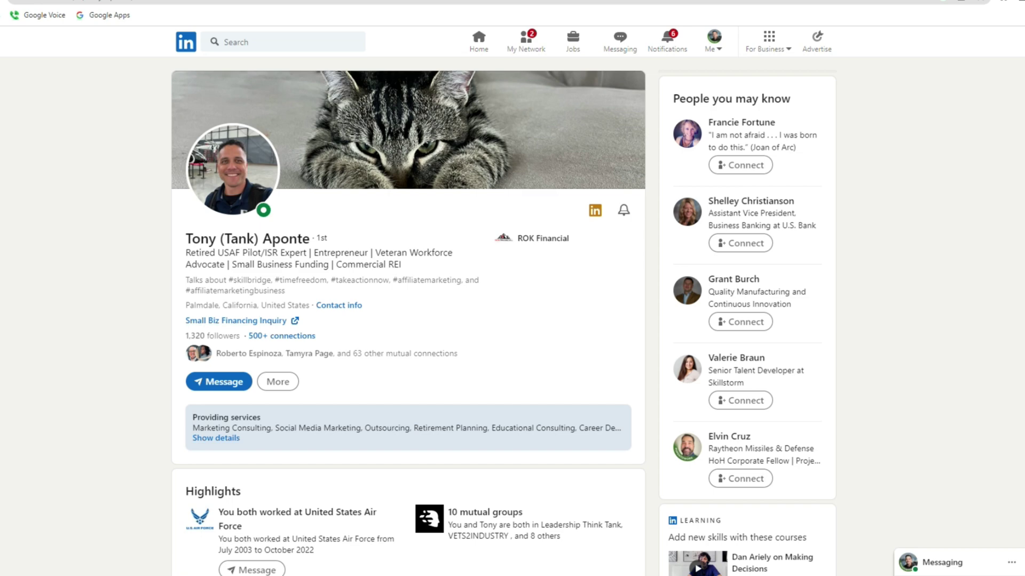
pyautogui.click(219, 382)
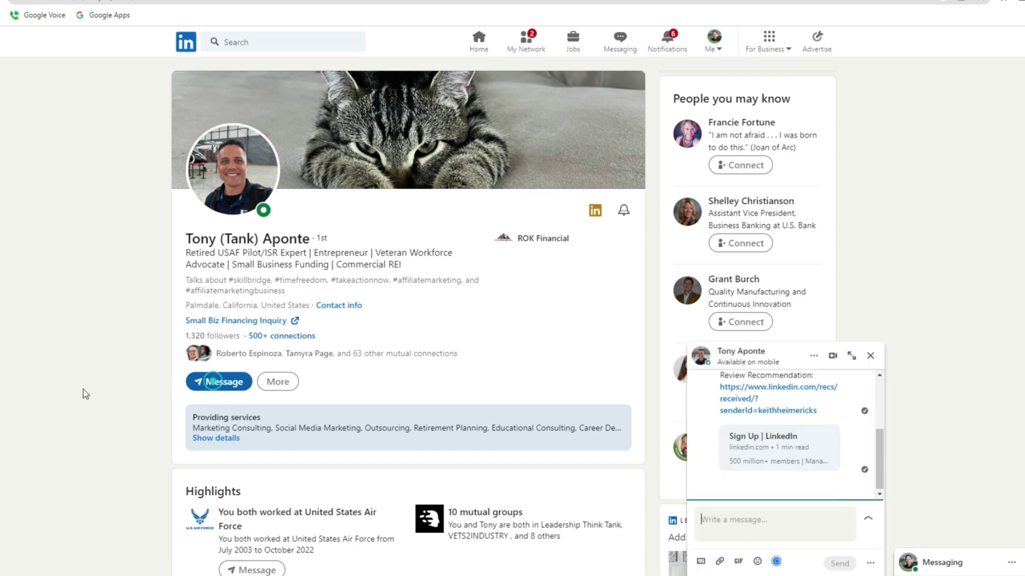
pyautogui.click(716, 522)
# Begin the message with a greeting to the contact by nickname and "I'm transitioning from the military within the next year and a half!"
pyautogui.write("Hey Tank!  I'm tra")
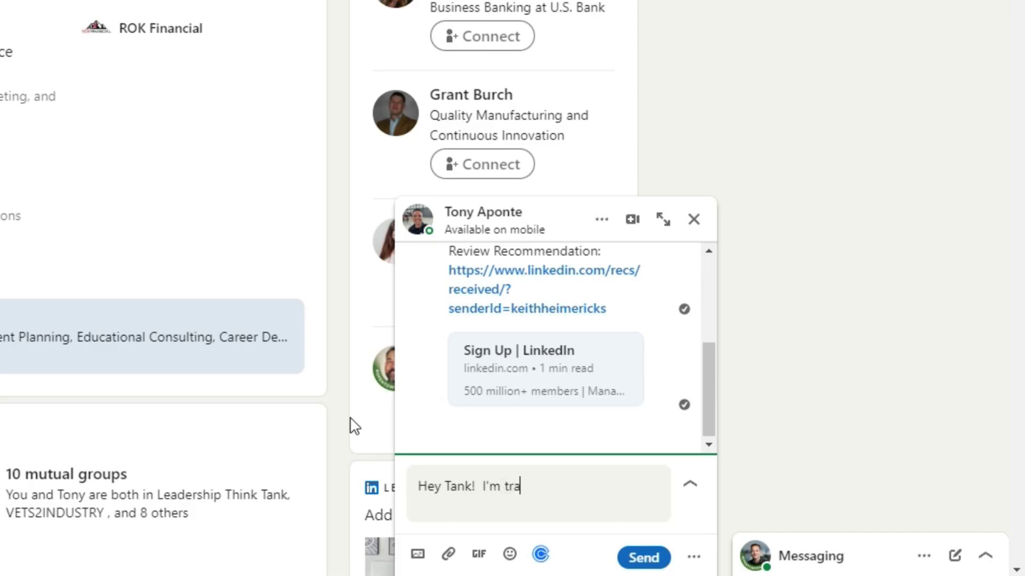
pyautogui.write('nsitioning from the mil')
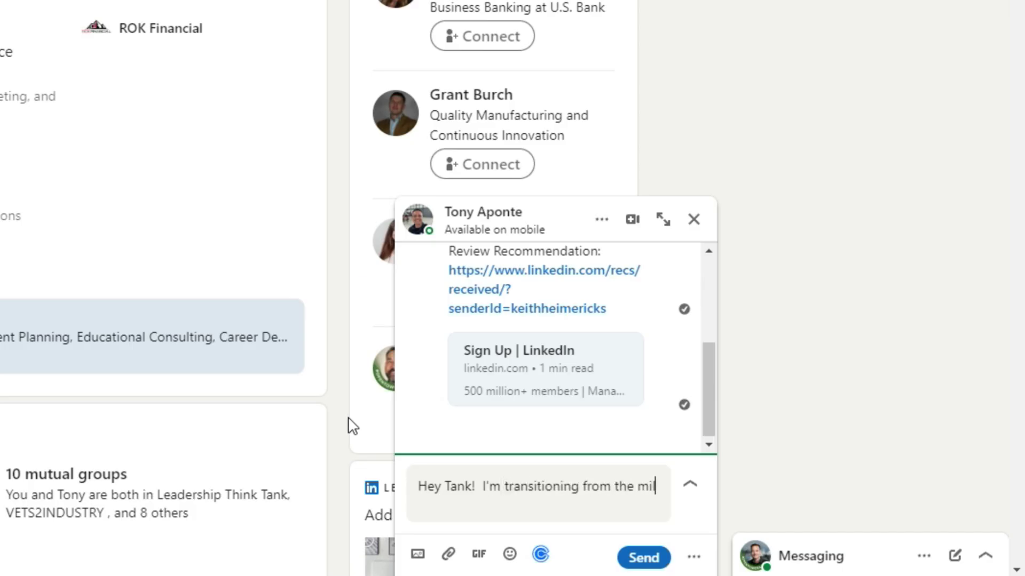
pyautogui.write('itary within the n')
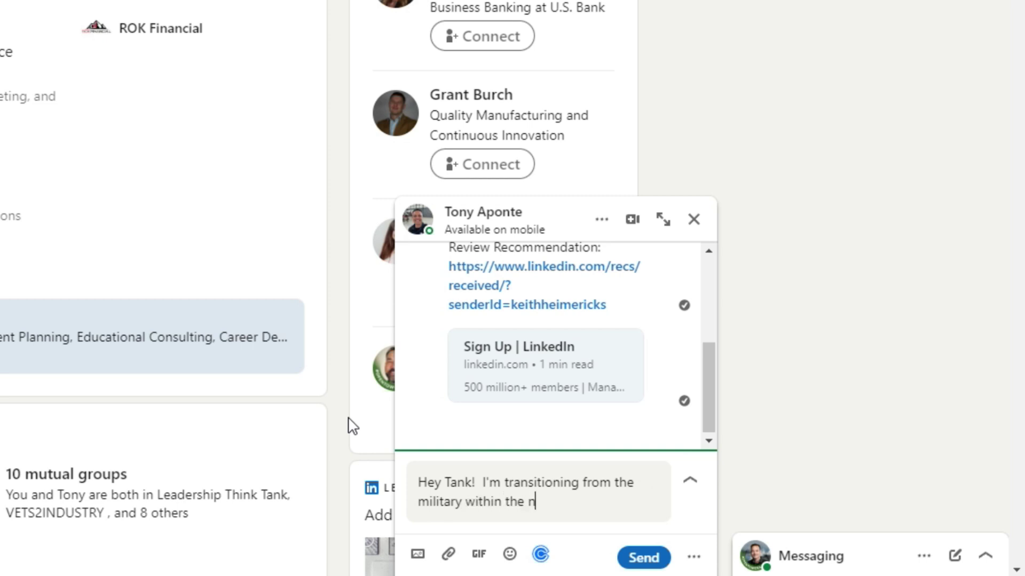
pyautogui.write('ext year and a half!')
pyautogui.hotkey('shift', 'Return')
# Add the question "Would you have a spare moment some time this week to have a chat about what you do as a project manager?!"
pyautogui.write('Would y')
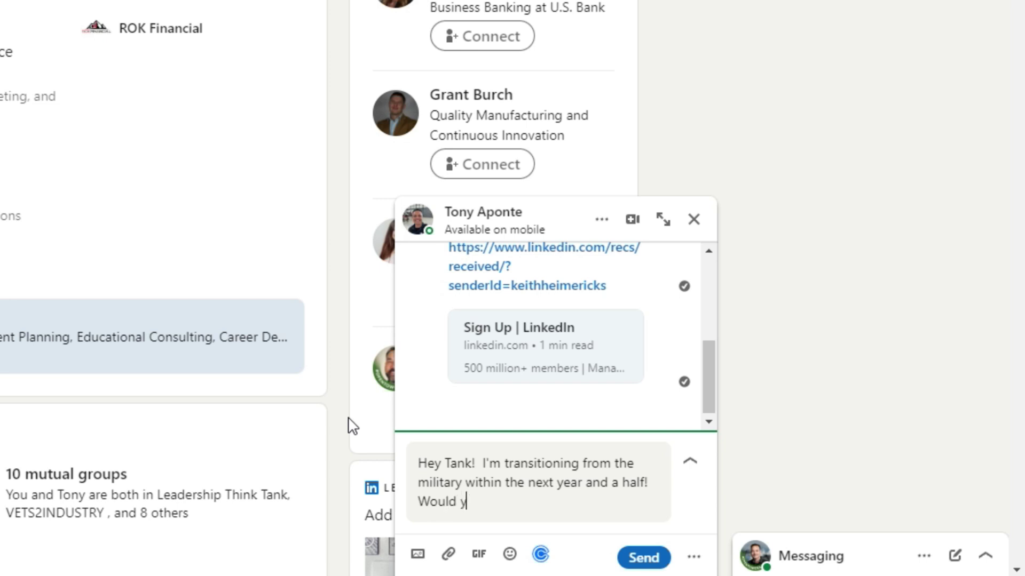
pyautogui.write('ou have a spare m')
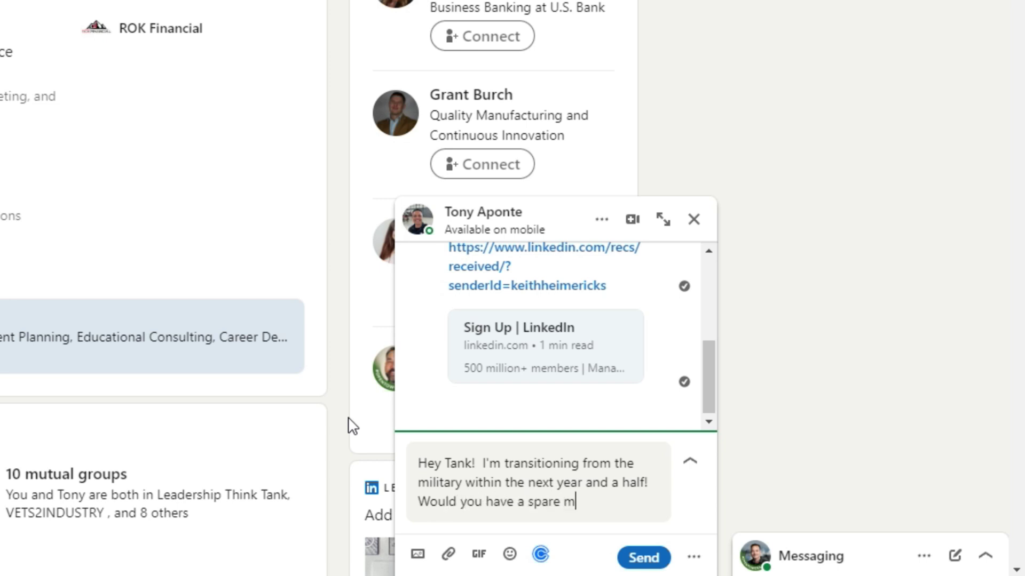
pyautogui.write('onent some')
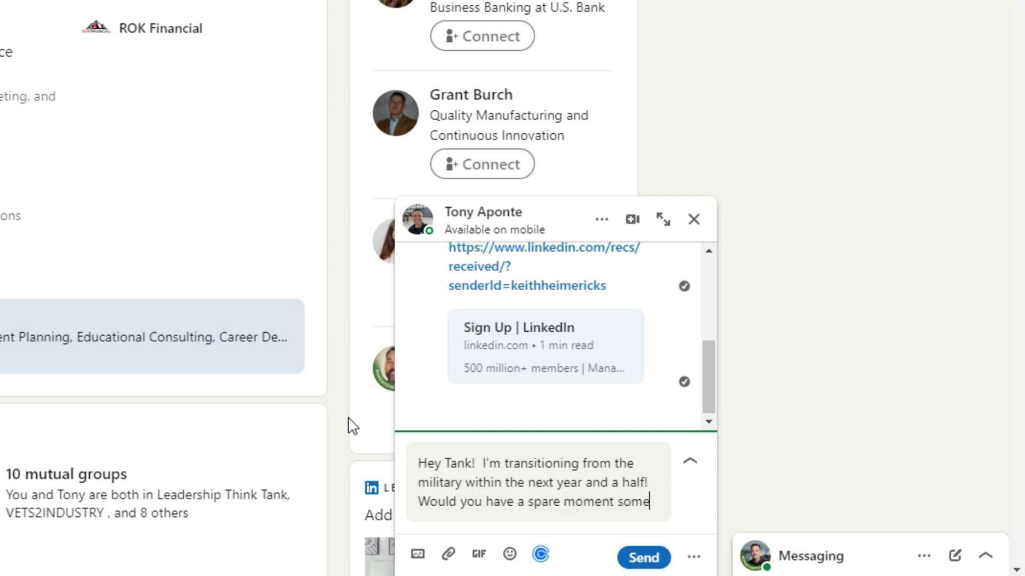
pyautogui.write(' time this w')
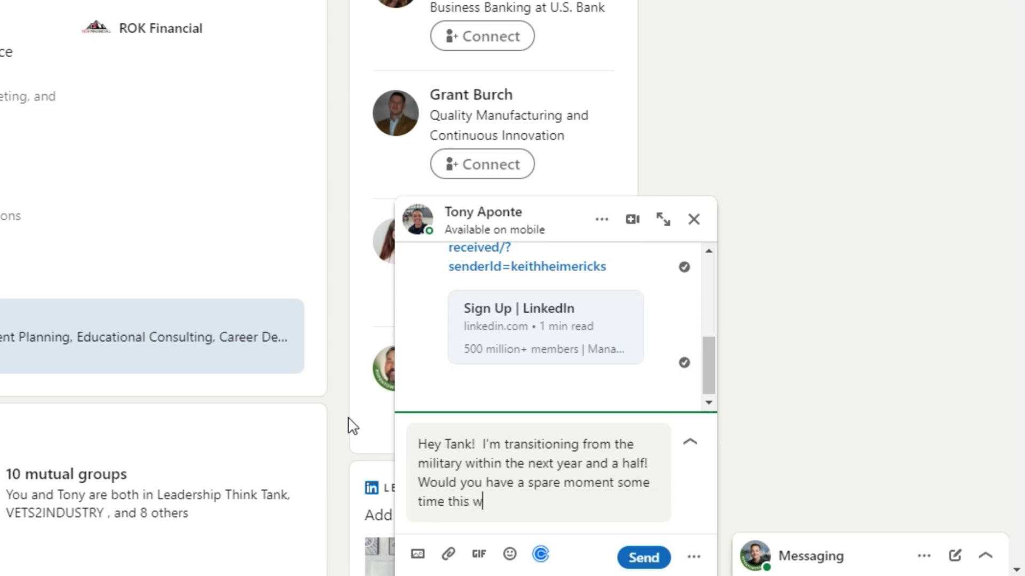
pyautogui.write('eek to have ')
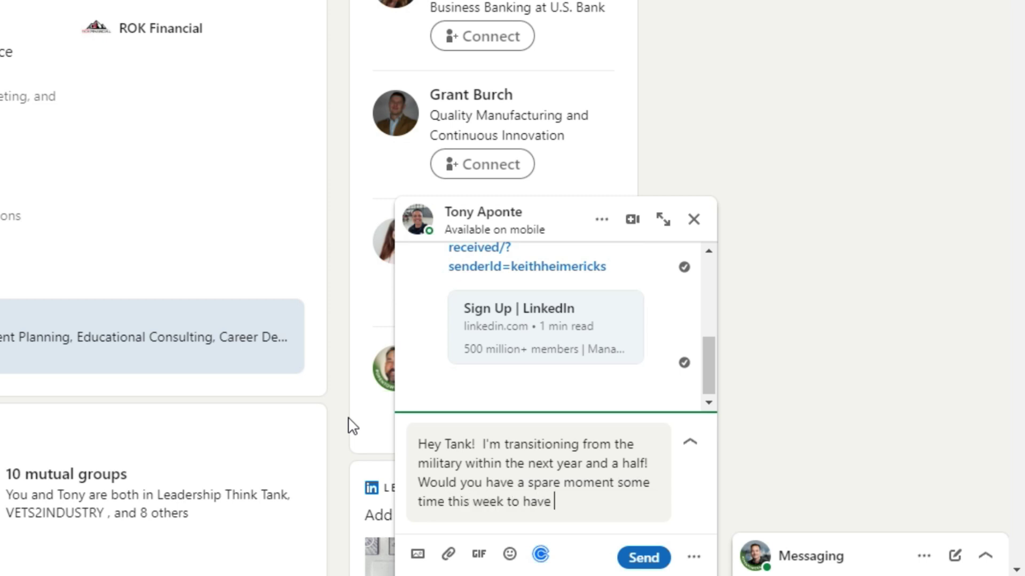
pyautogui.write('a chat about w')
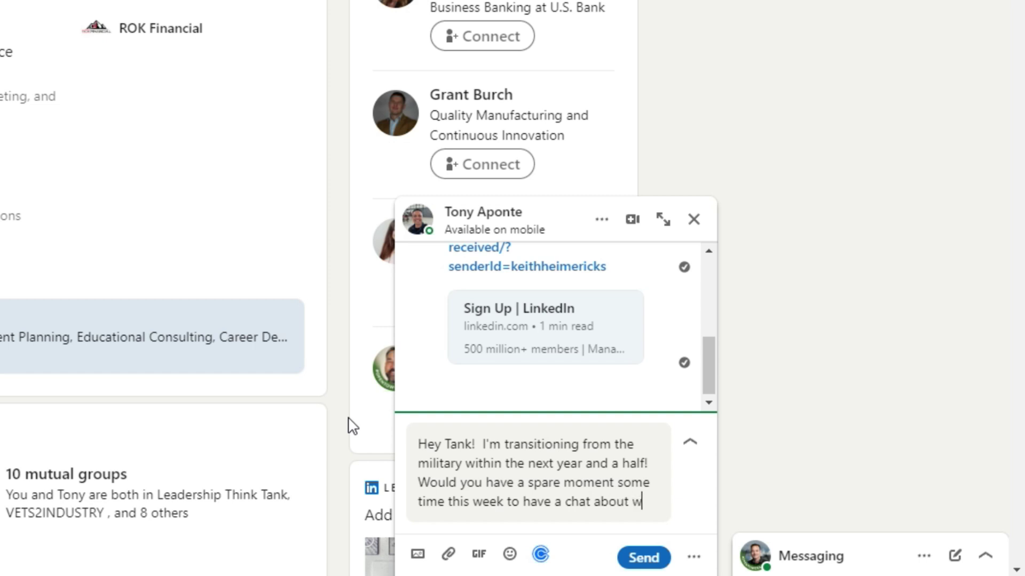
pyautogui.write('hat you do a')
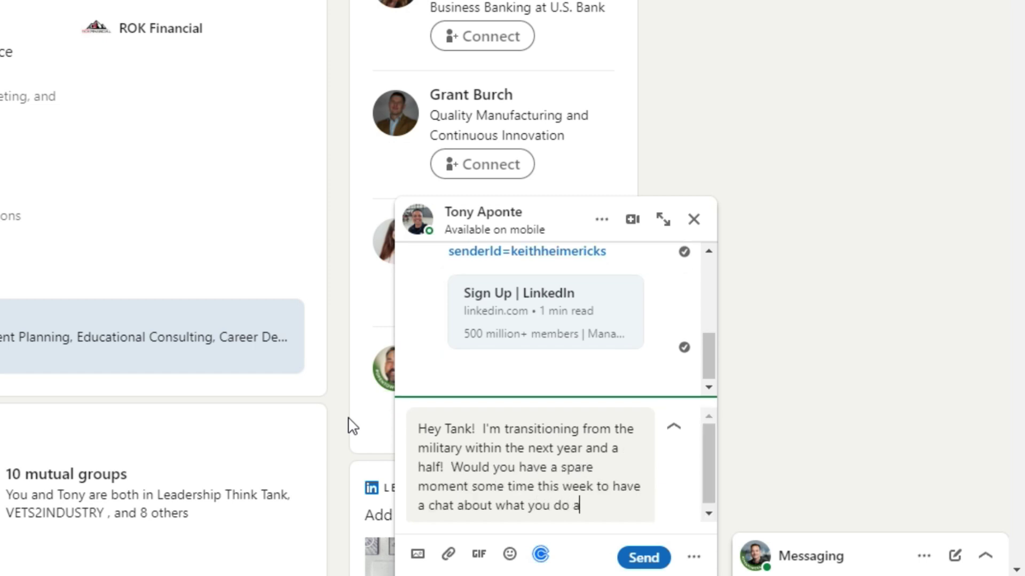
pyautogui.write('s a project manager?!')
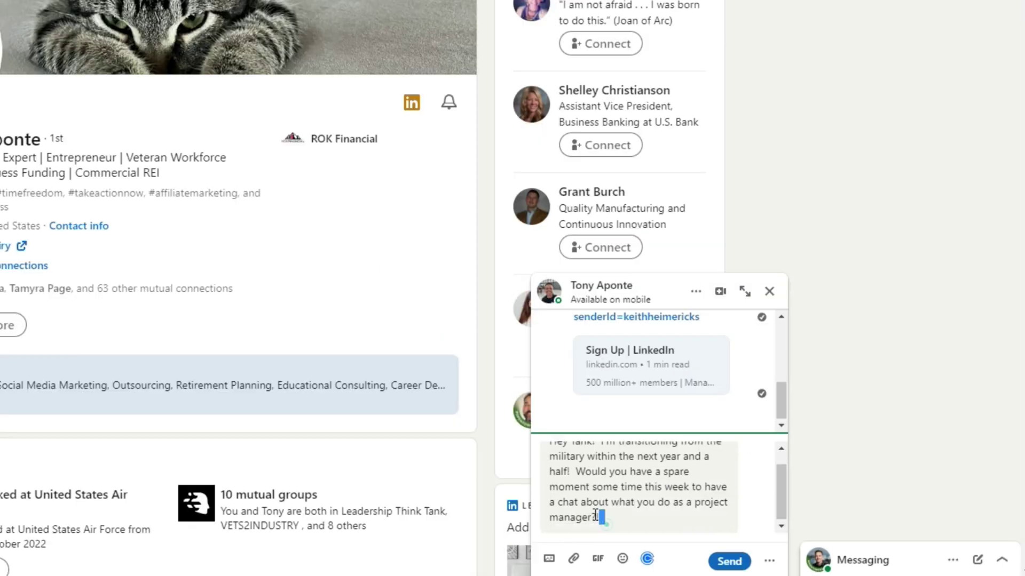
pyautogui.moveTo(491, 505); pyautogui.dragTo(412, 412)
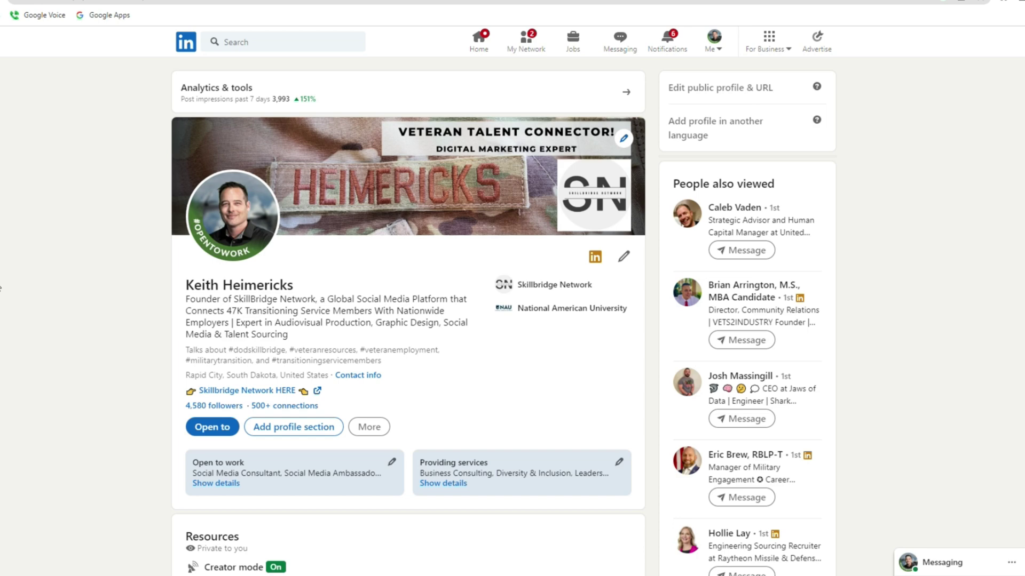
# Highlight the headline on your own LinkedIn profile and examine the About section
pyautogui.moveTo(186, 300); pyautogui.dragTo(293, 337)
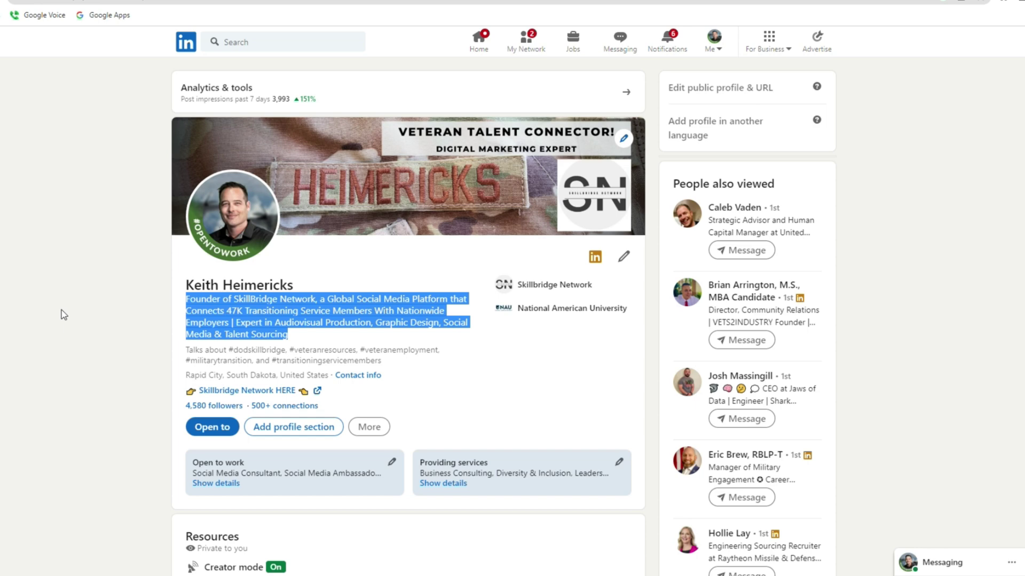
pyautogui.scroll(-10, 62, 310)
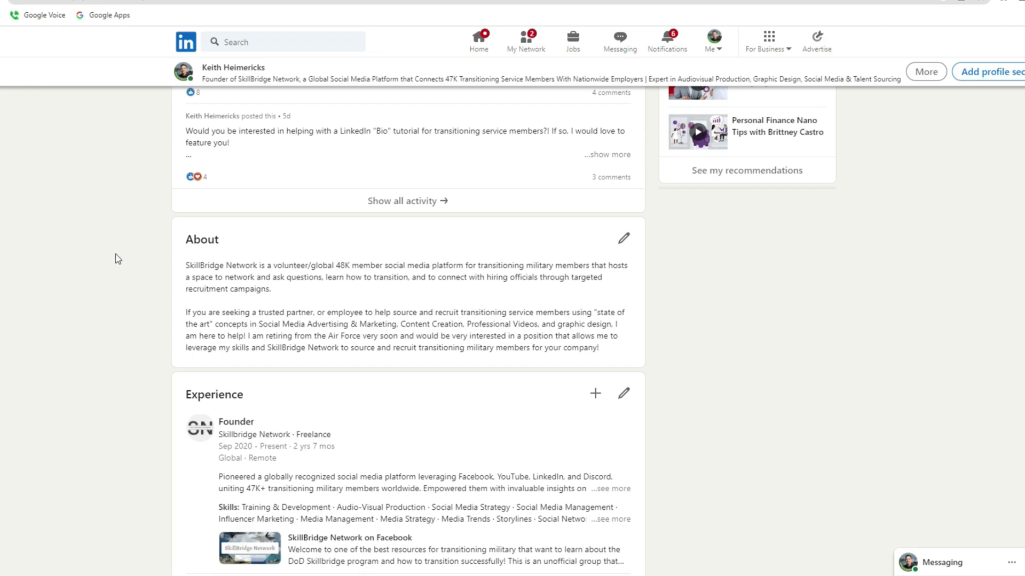
pyautogui.moveTo(185, 246); pyautogui.dragTo(222, 246)
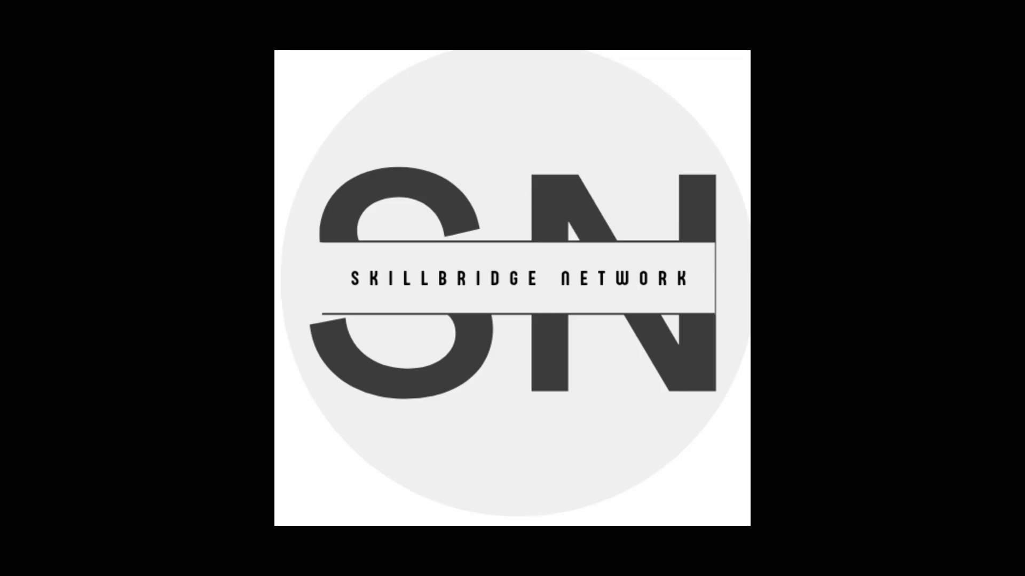